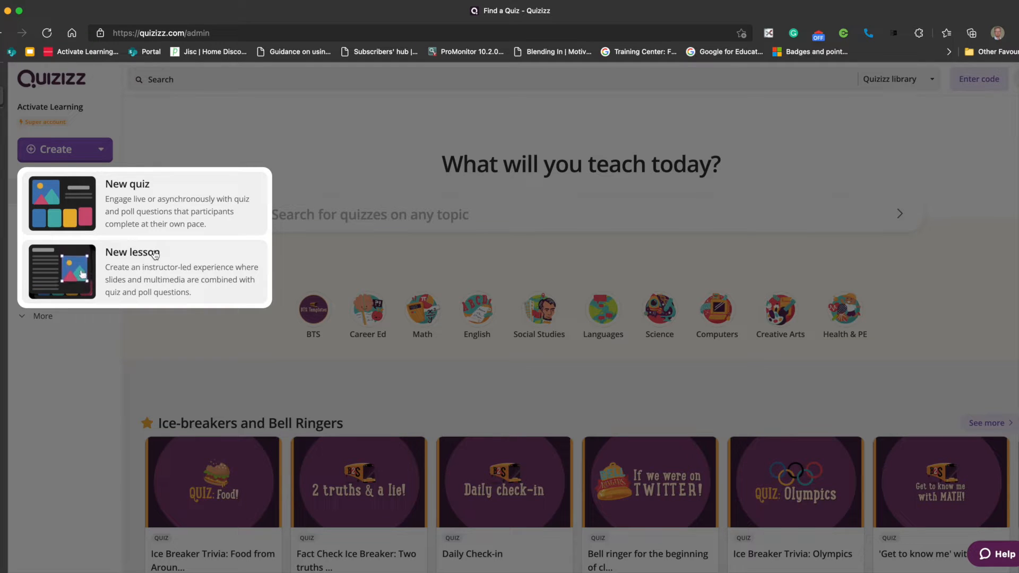
- Open the "F1 circuit locations" quiz from the personal library and look through its draw questions
click(260, 155)
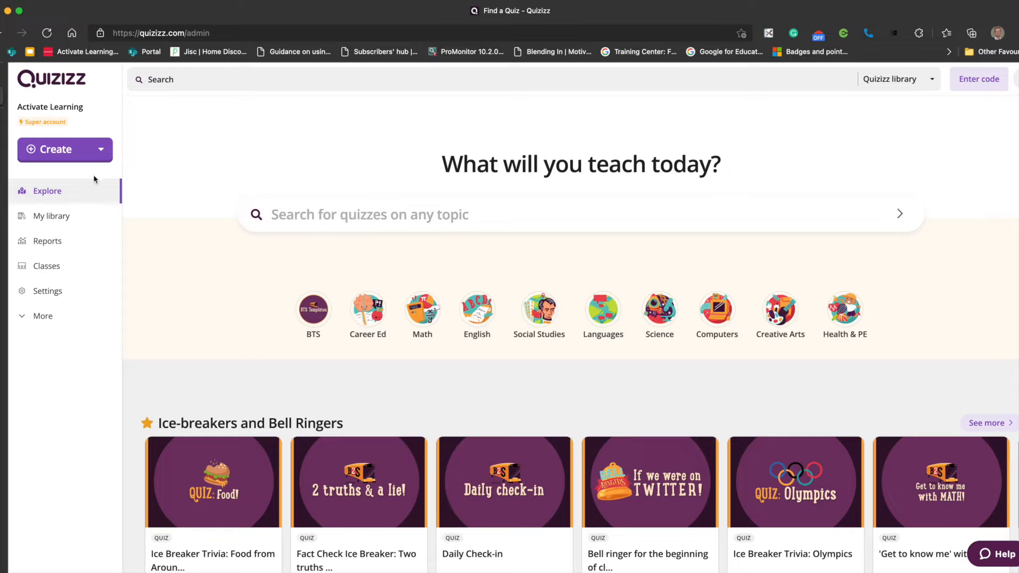
click(50, 218)
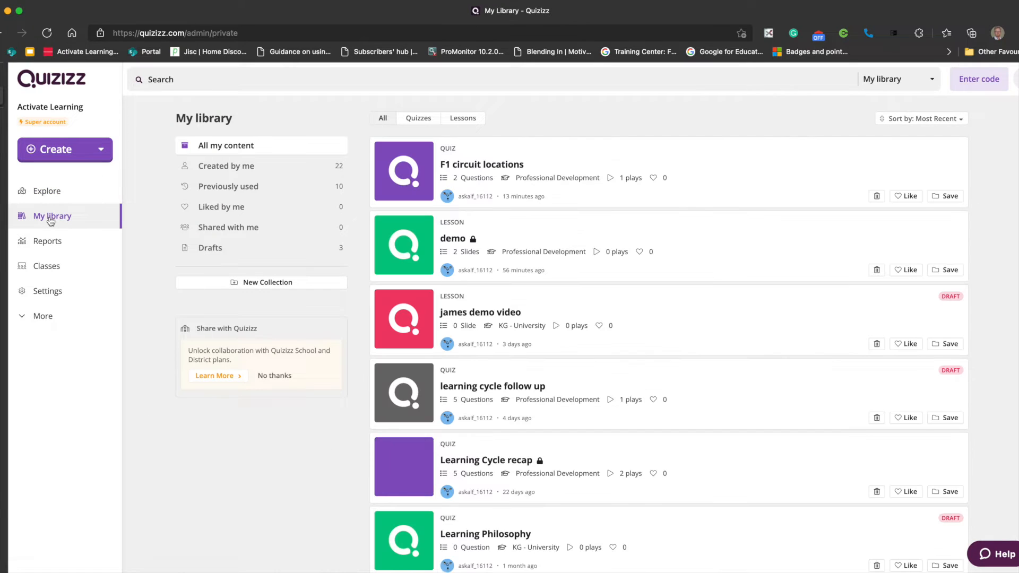
click(469, 167)
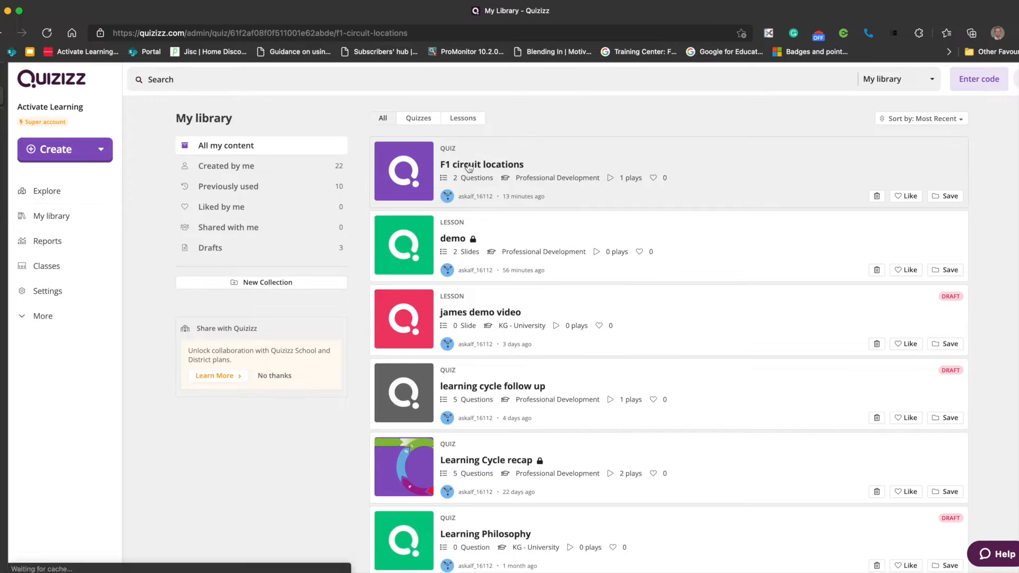
scroll(546, 389, down, 2)
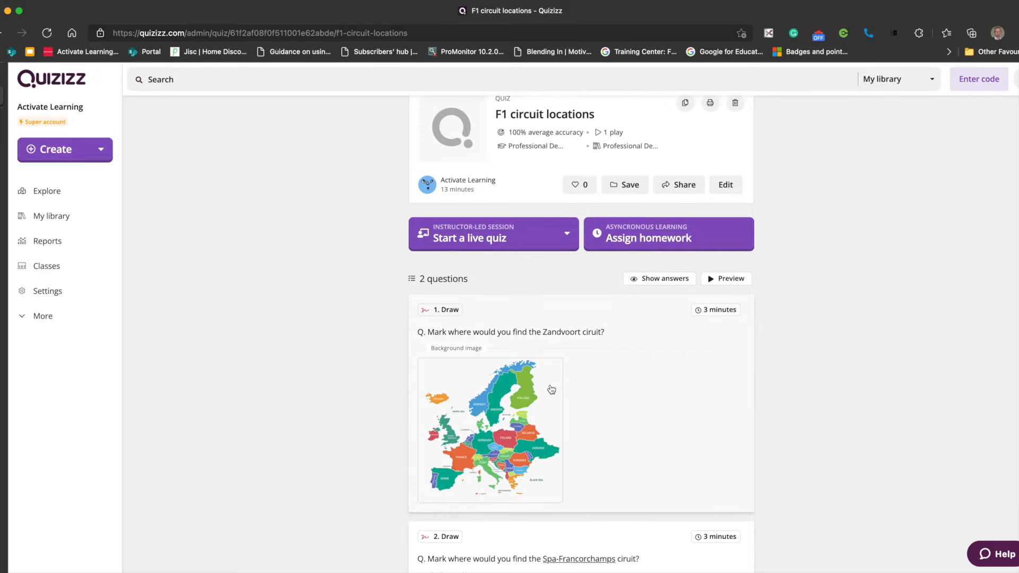
scroll(541, 371, up, 2)
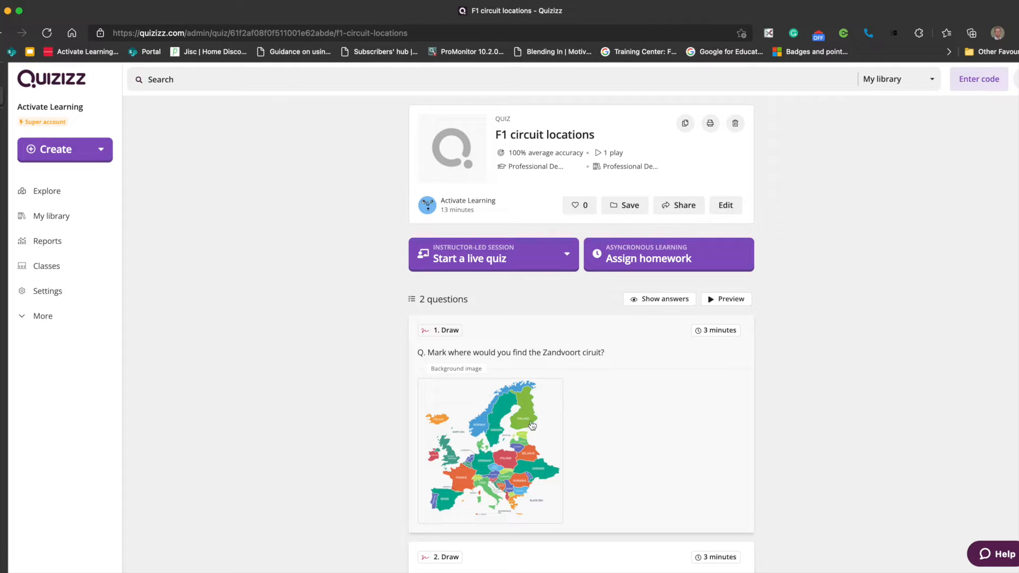
scroll(530, 425, down, 1)
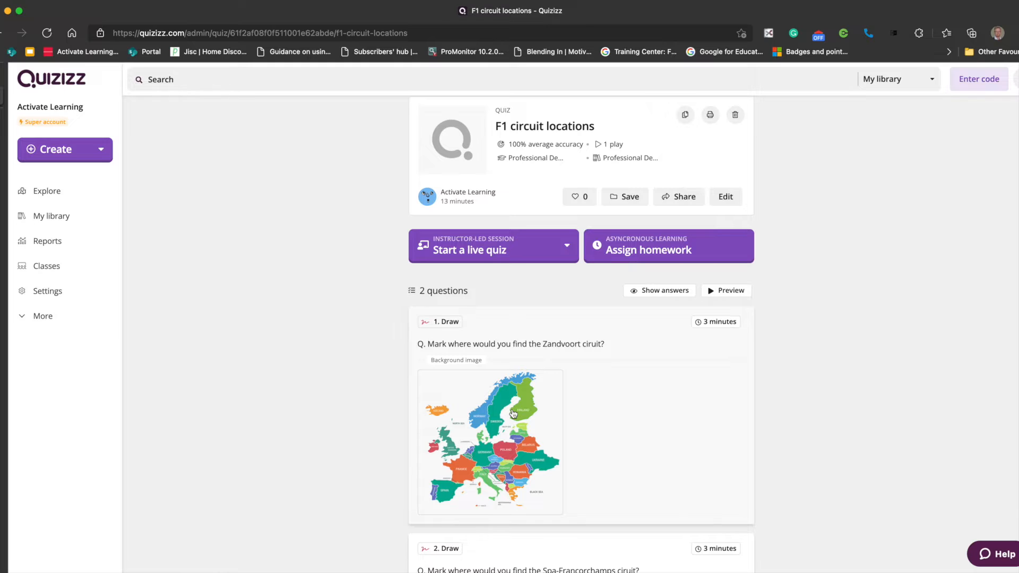
scroll(513, 413, down, 5)
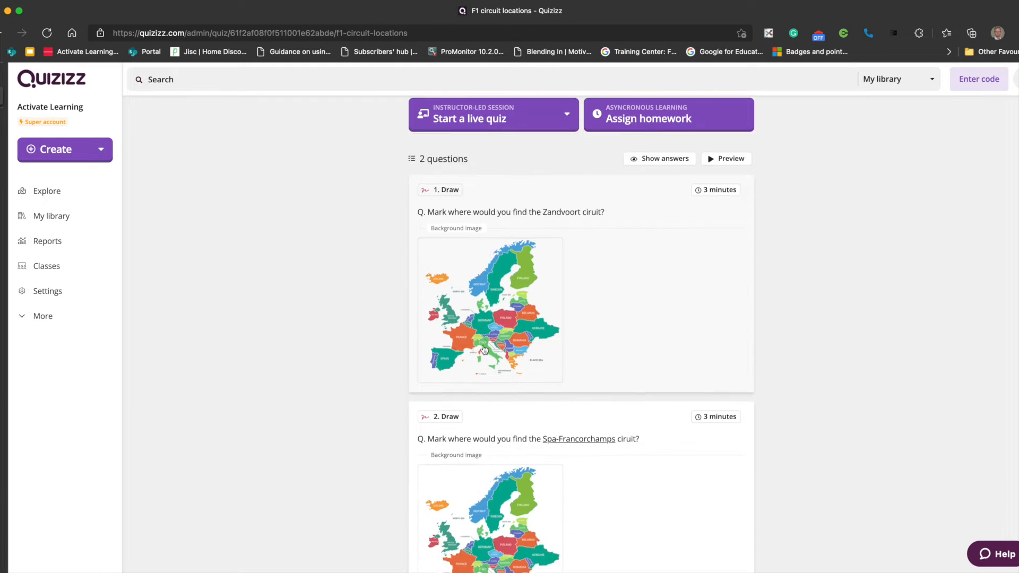
scroll(484, 350, down, 3)
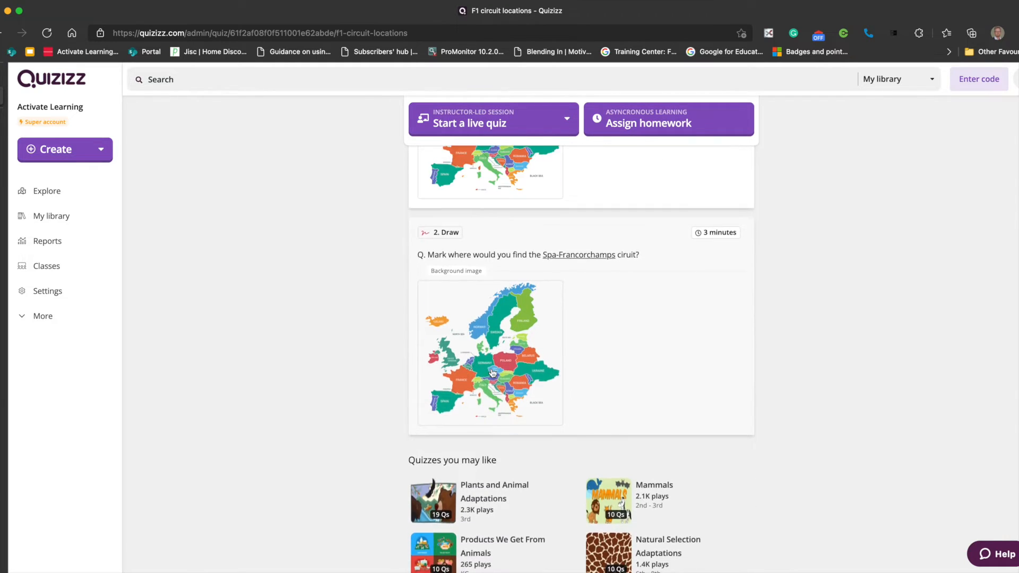
scroll(492, 373, up, 5)
scroll(492, 373, up, 1)
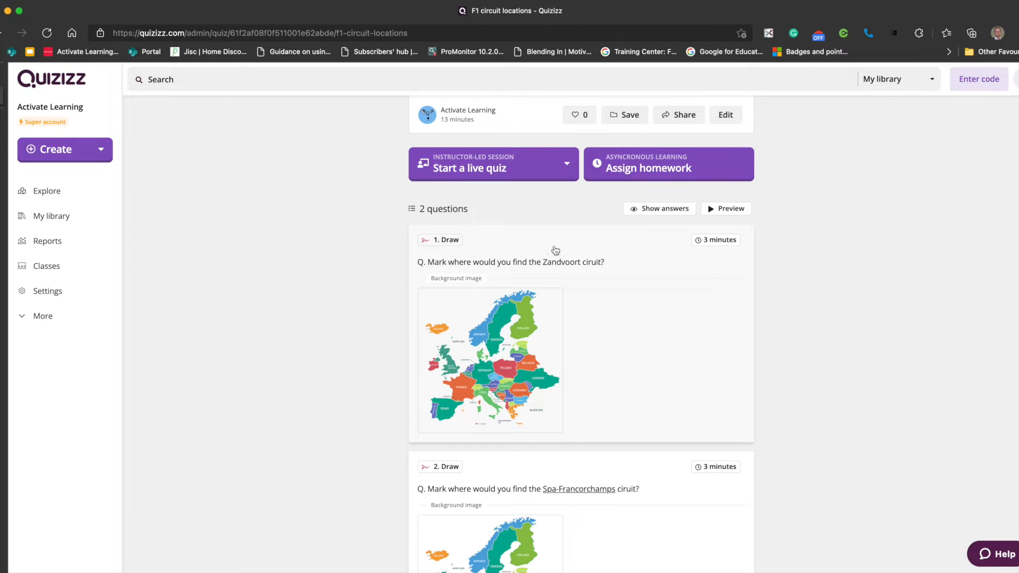
- Open the F1 circuit locations quiz for editing and add a new Draw question to it
click(737, 120)
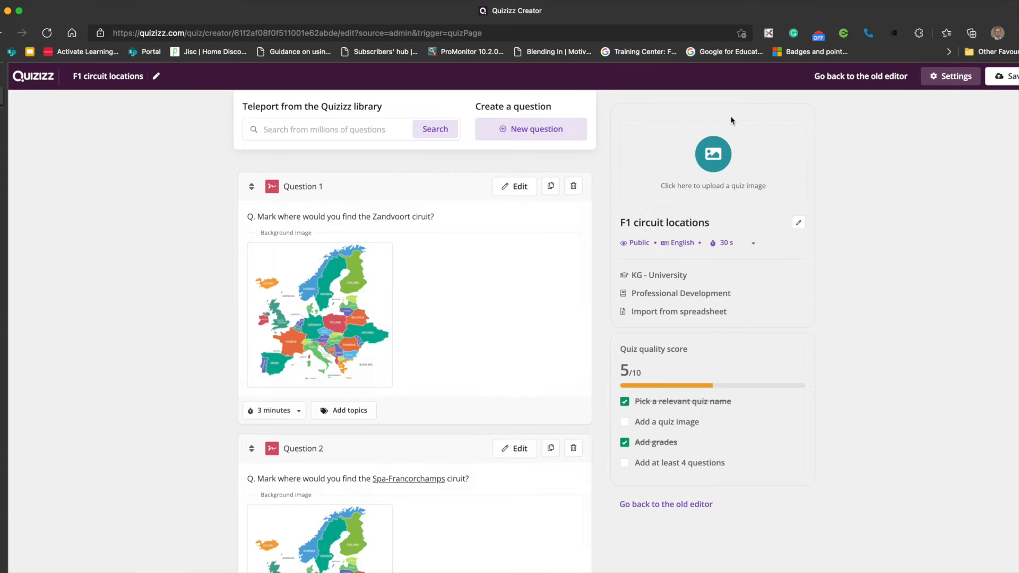
scroll(512, 261, down, 1)
scroll(512, 261, up, 1)
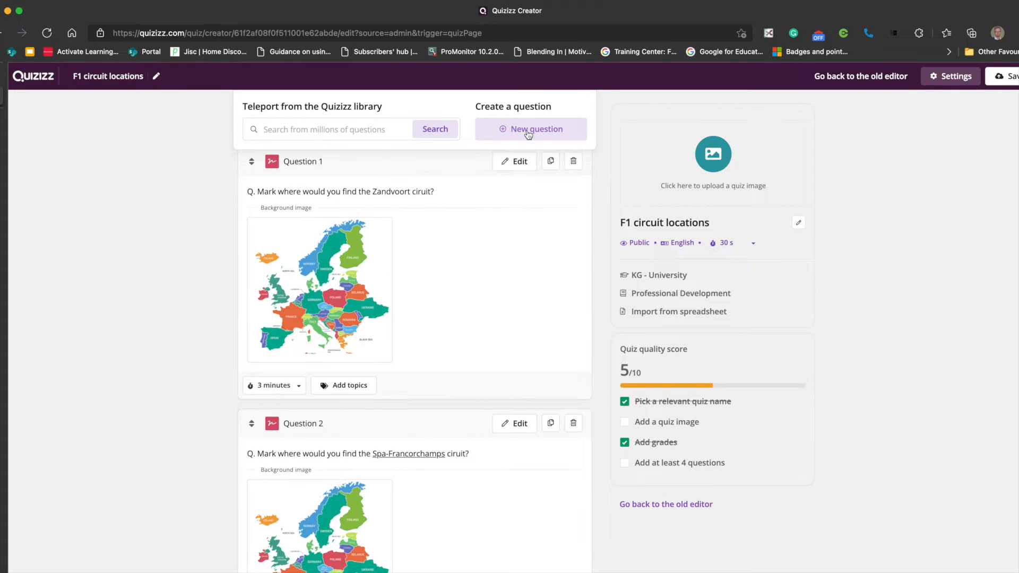
click(528, 135)
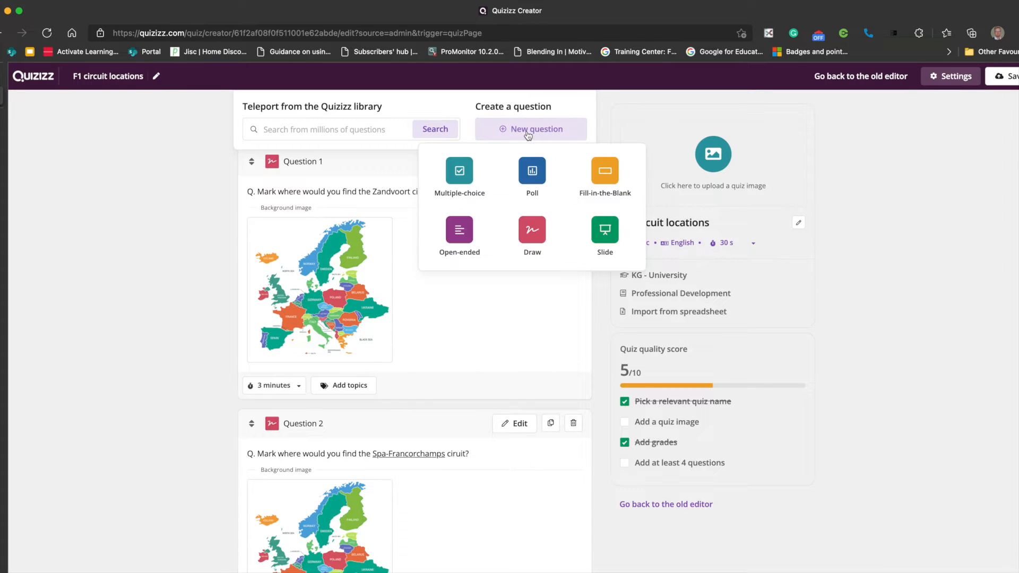
click(533, 235)
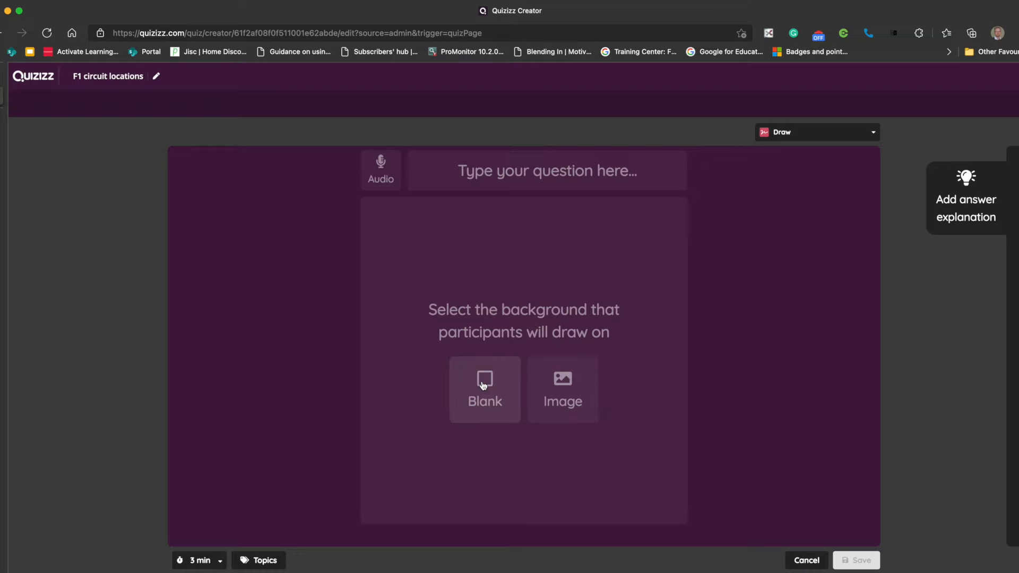
- Search images for "map of europe" and insert the multicoloured map with a plain background as the drawing background
click(567, 387)
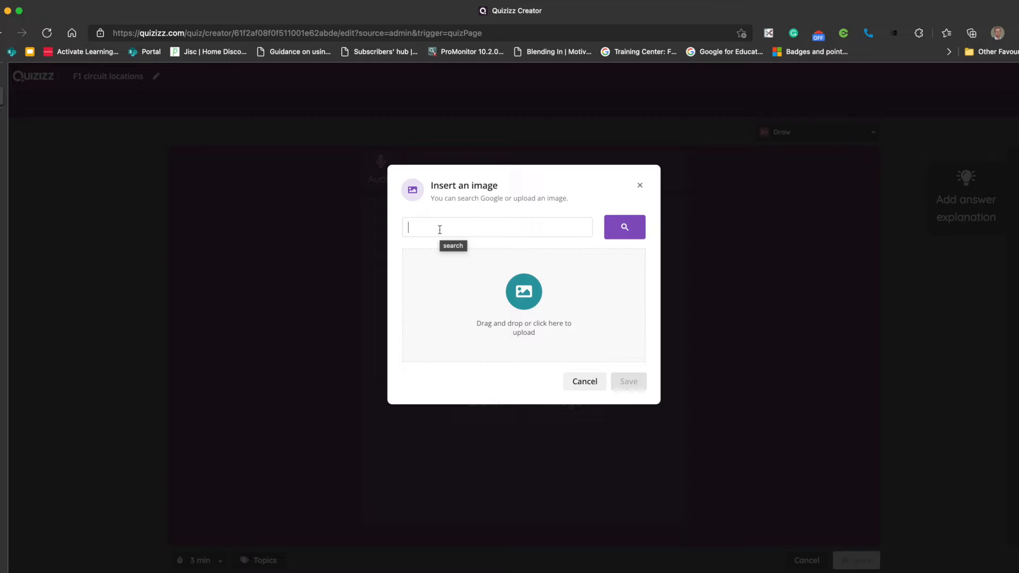
text(map of europe)
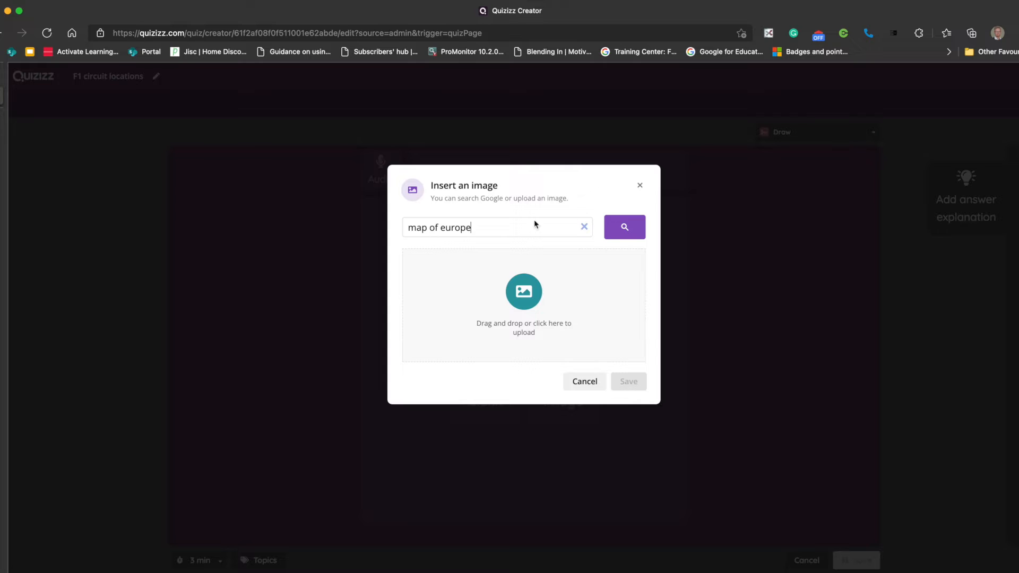
click(616, 227)
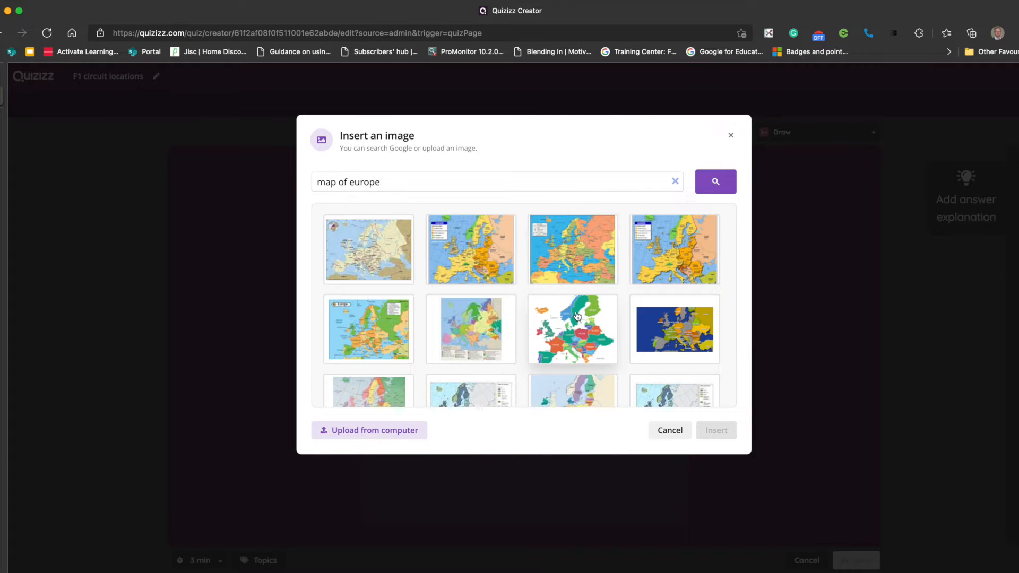
scroll(577, 316, down, 2)
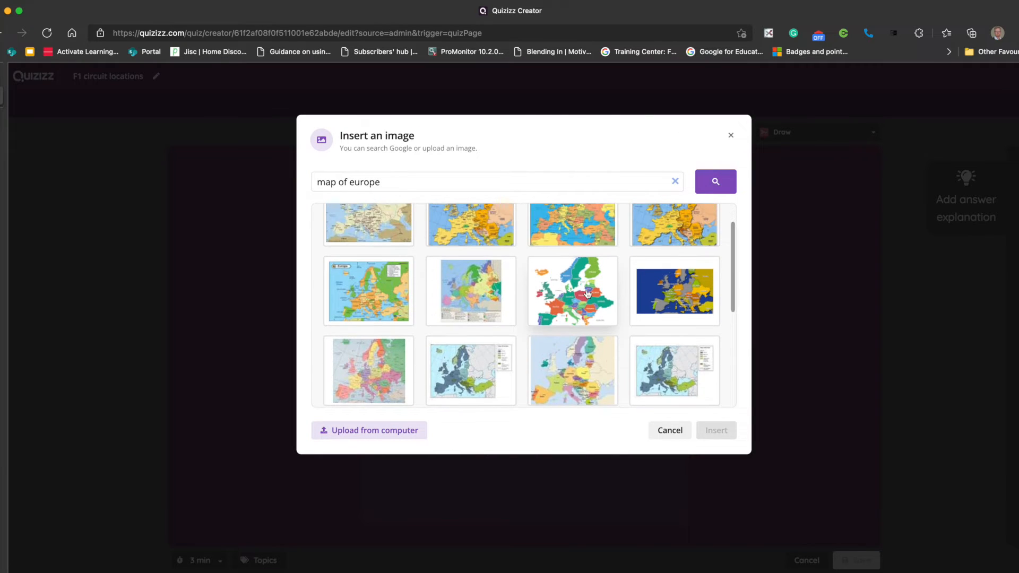
click(581, 295)
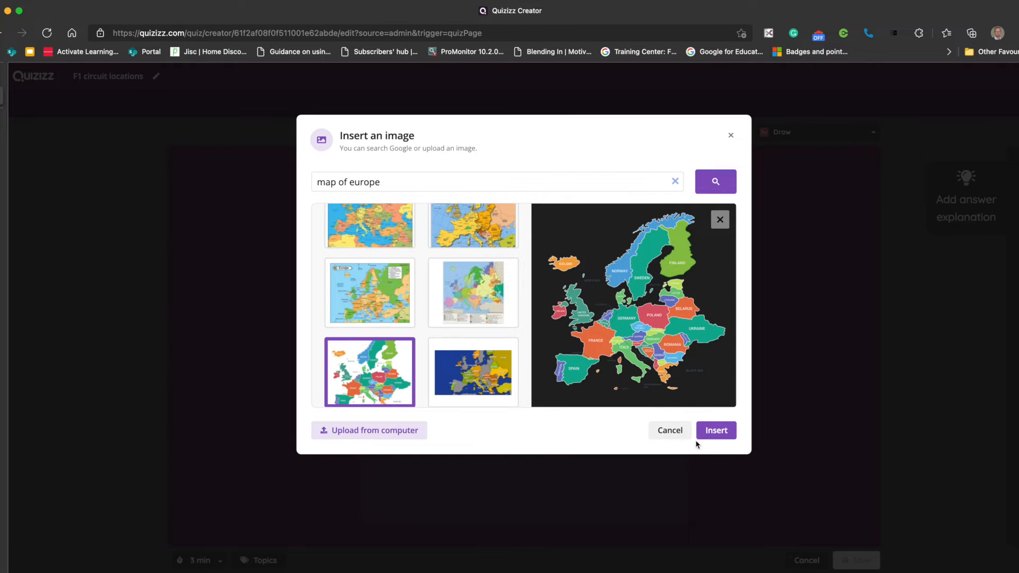
click(717, 433)
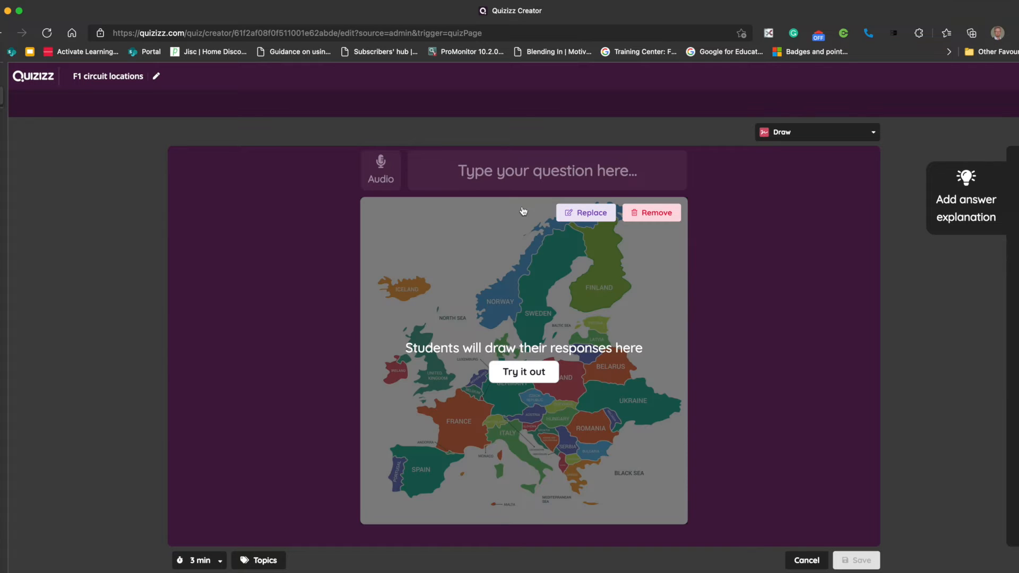
- Enter the question text "Where is the following race circuit - Silverstone?" and save the draw question
click(477, 175)
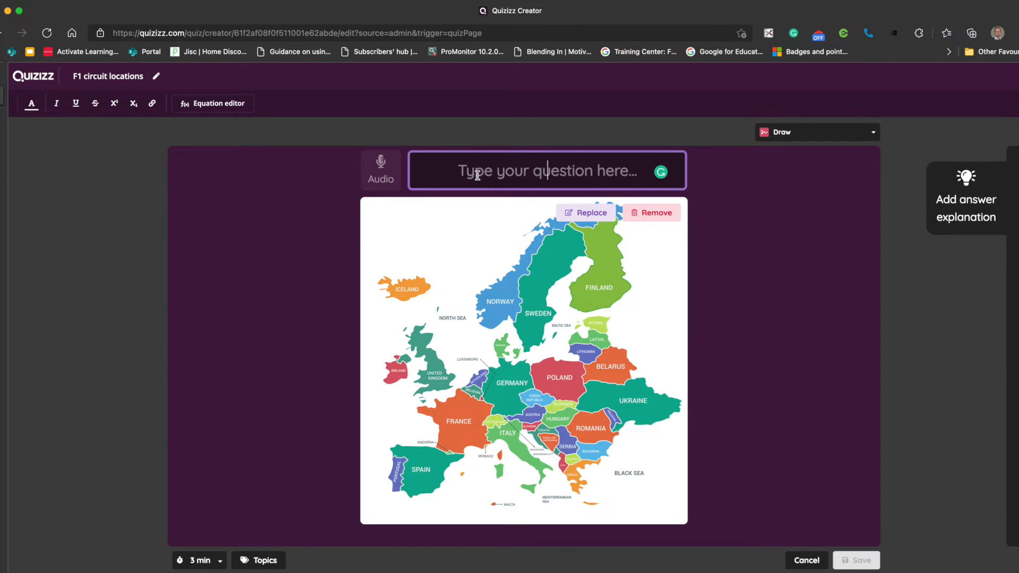
text(Where is the following race )
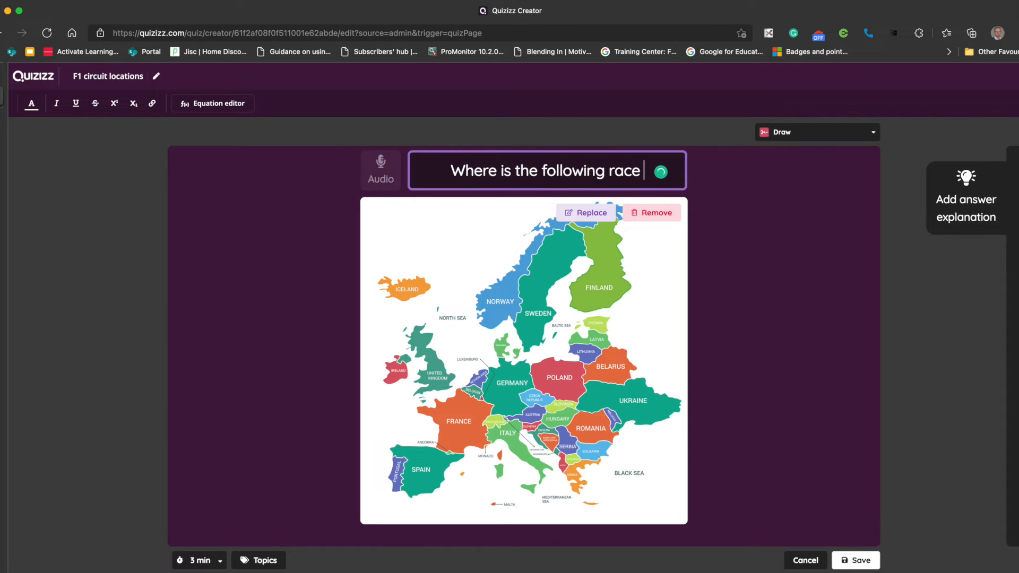
text(cu)
key(BackSpace)
text(i)
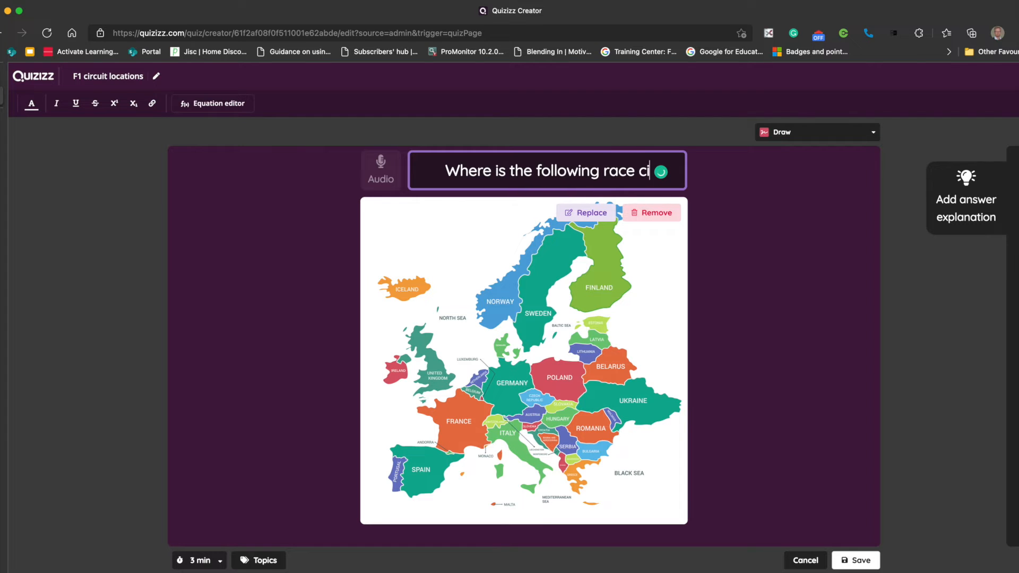
text(rcuite)
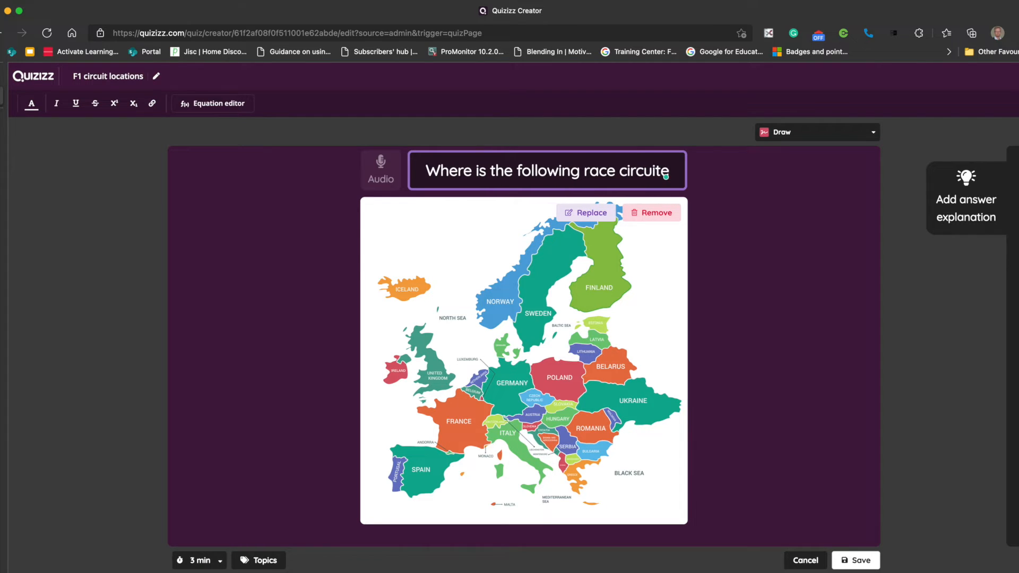
key(BackSpace)
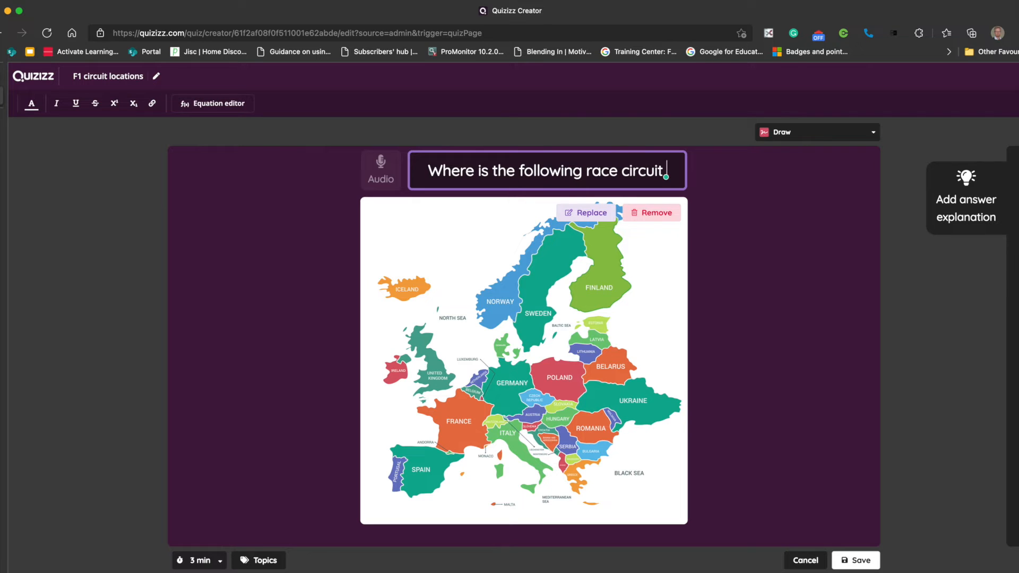
text(-)
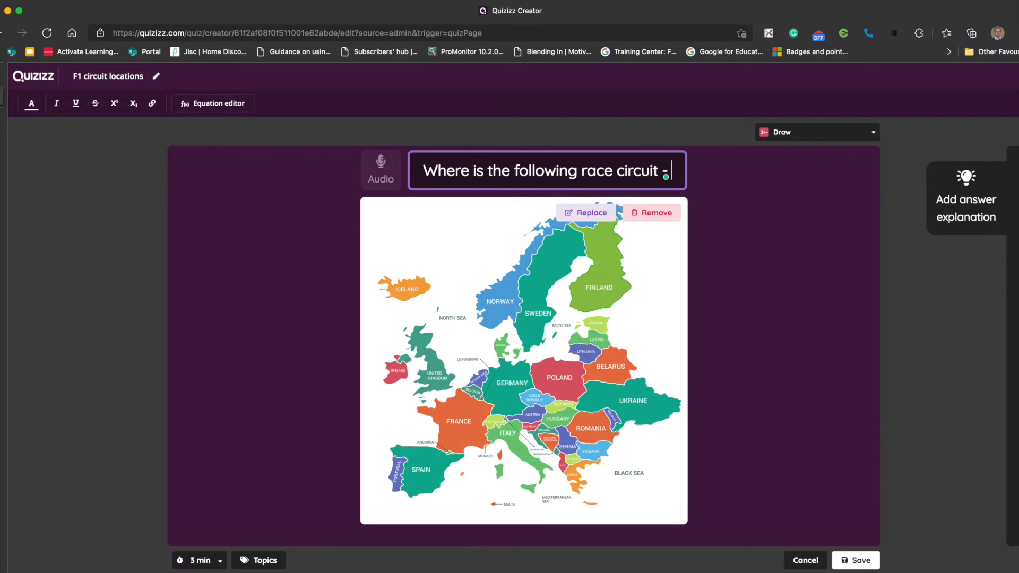
text( Sliverstone)
key(BackSpace)
key(BackSpace)
key(BackSpace)
key(BackSpace)
key(BackSpace)
key(BackSpace)
key(BackSpace)
key(BackSpace)
key(BackSpace)
key(BackSpace)
text(ilve)
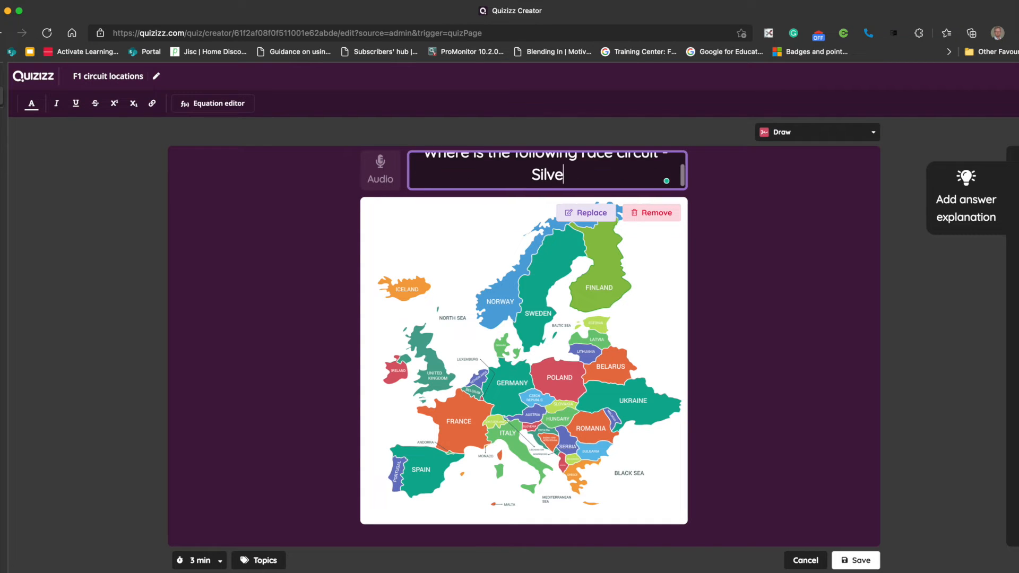
text(rstone)
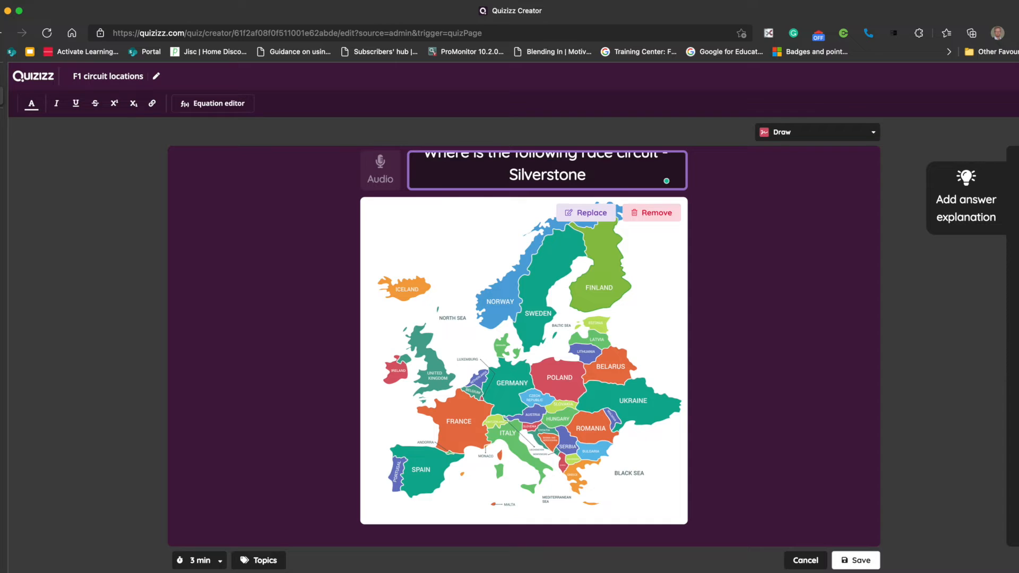
text(?)
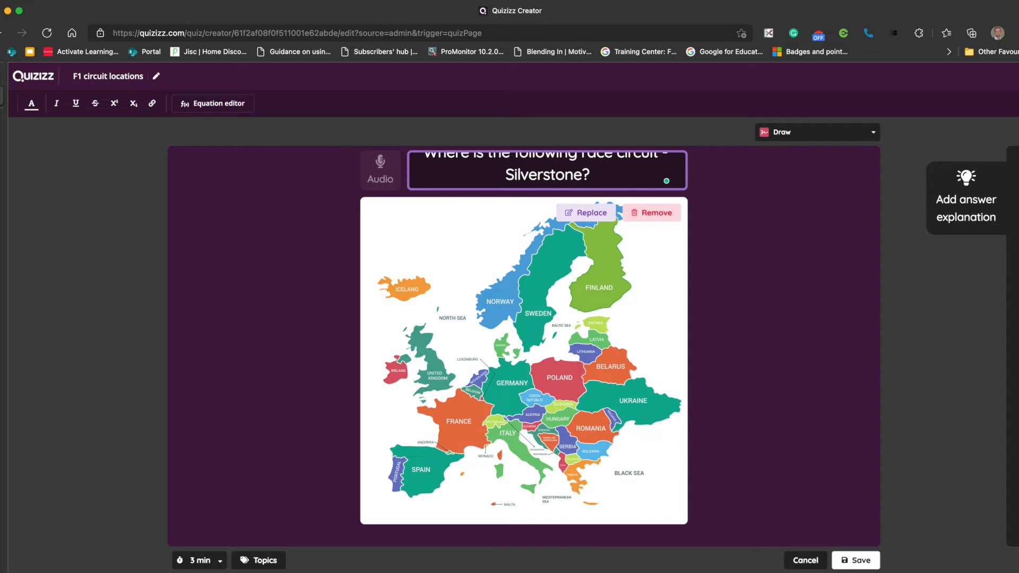
scroll(491, 184, up, 1)
scroll(500, 174, down, 1)
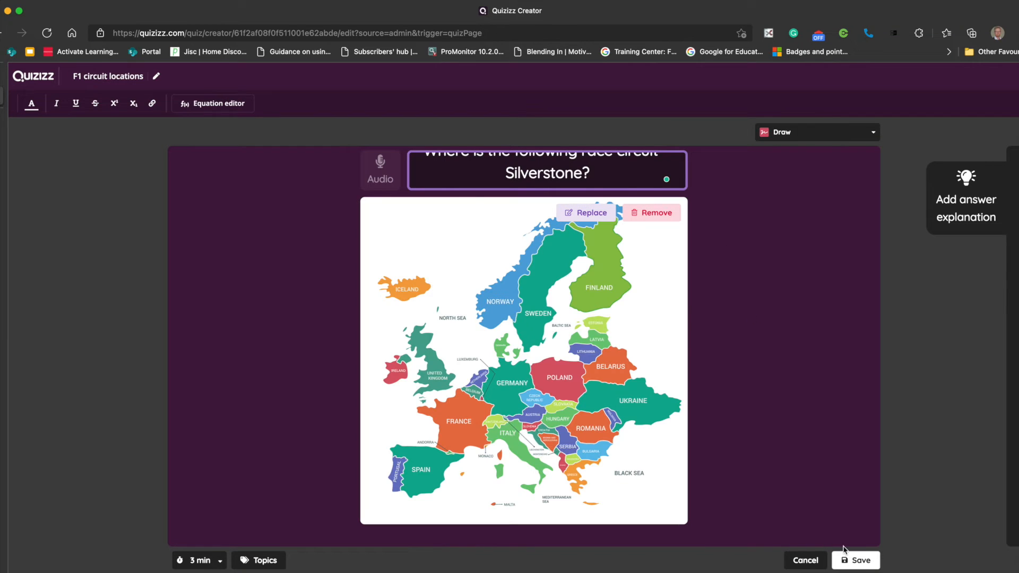
click(862, 561)
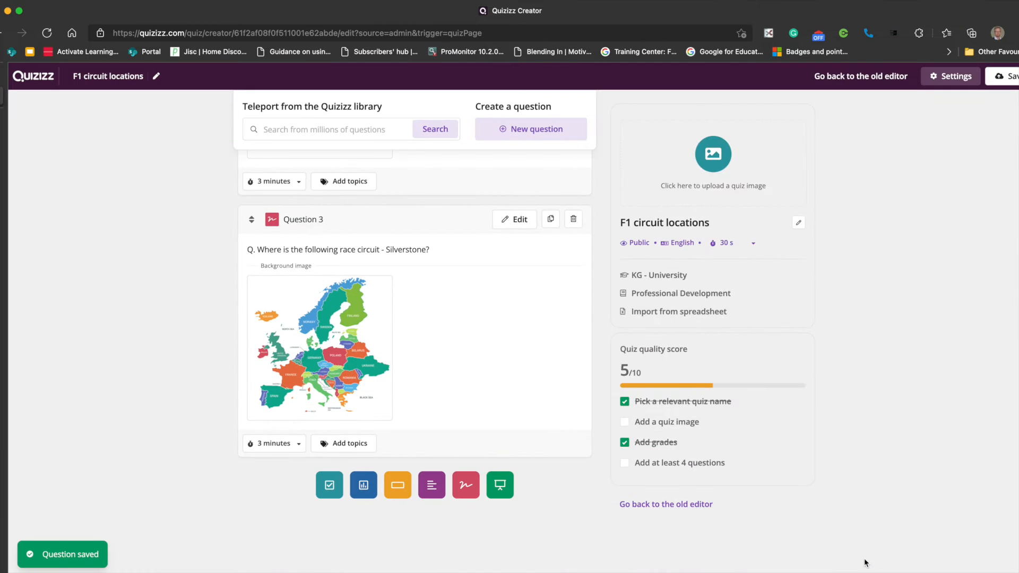
- Look over the quiz's question list and save the edited F1 circuit locations quiz
scroll(518, 358, up, 10)
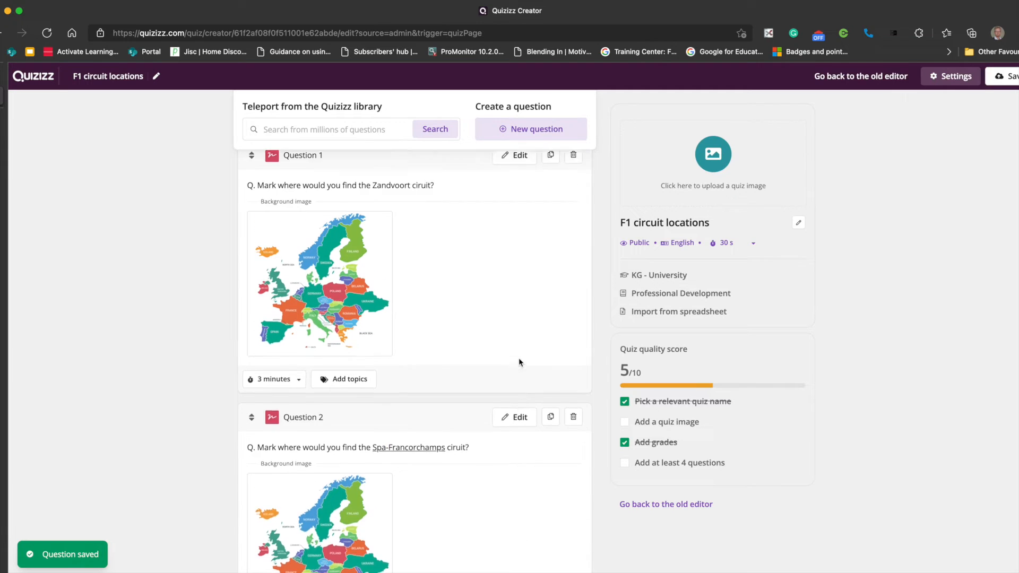
scroll(518, 358, down, 1)
scroll(508, 355, up, 2)
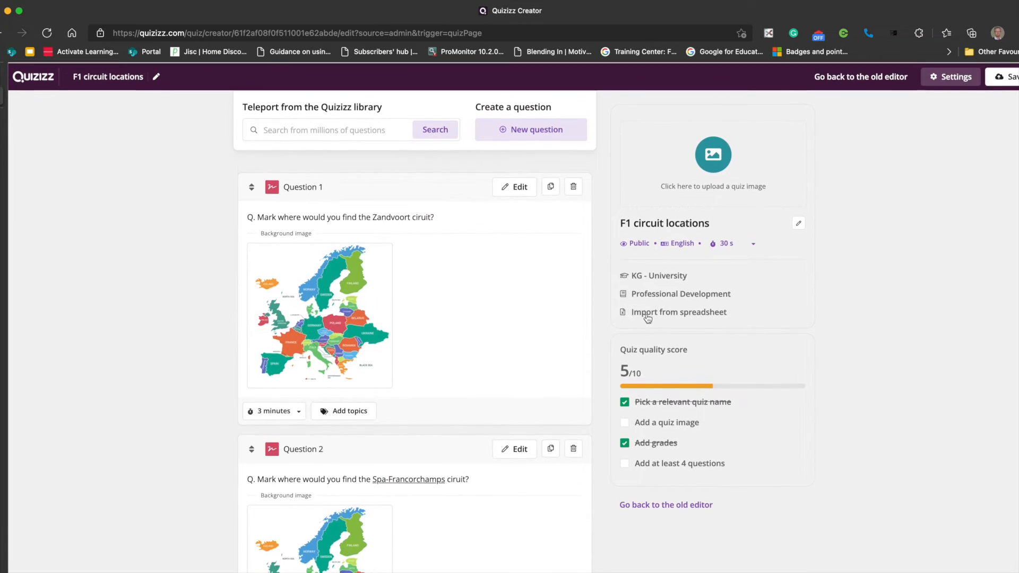
scroll(366, 378, down, 6)
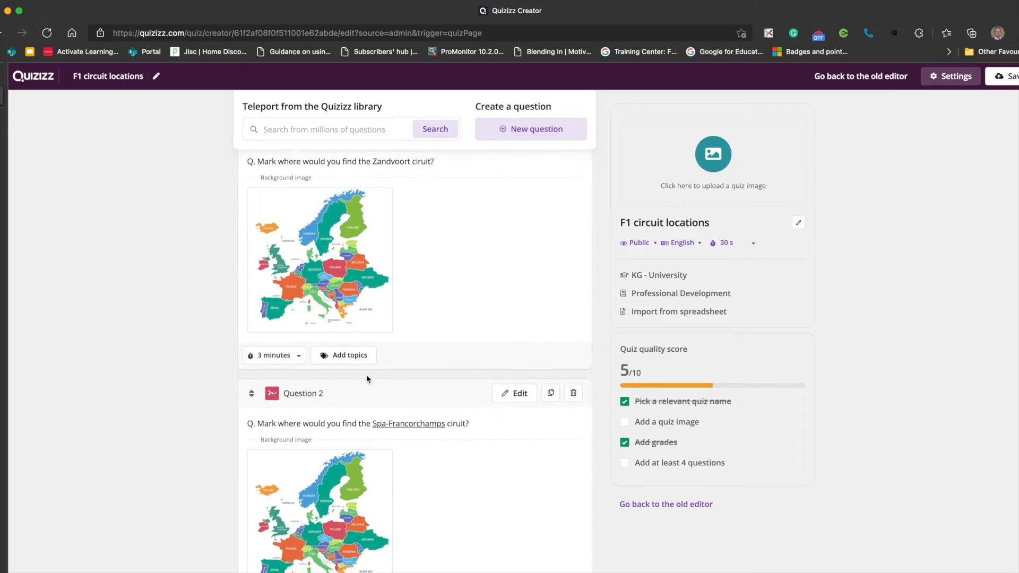
scroll(366, 378, up, 6)
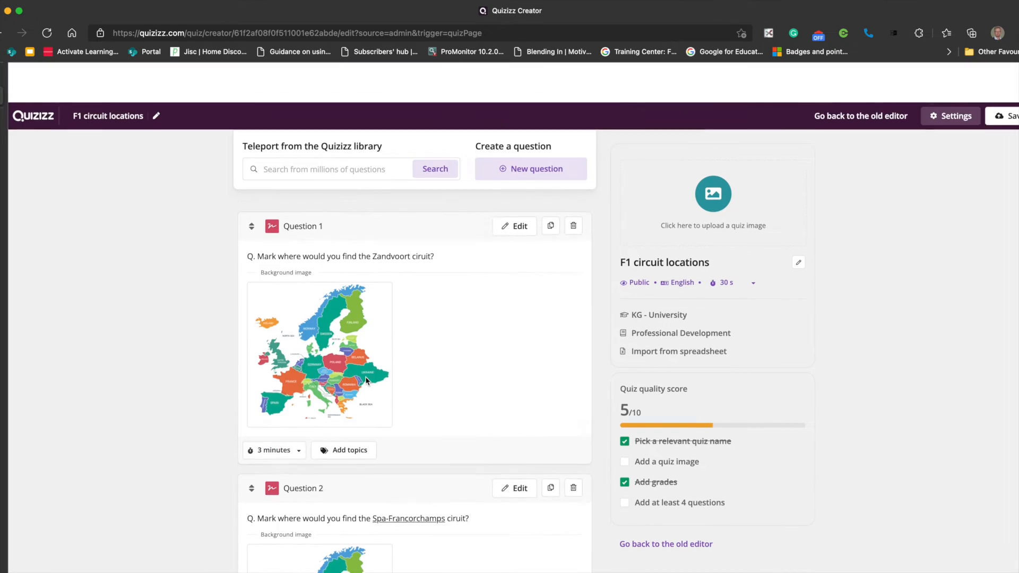
click(1001, 76)
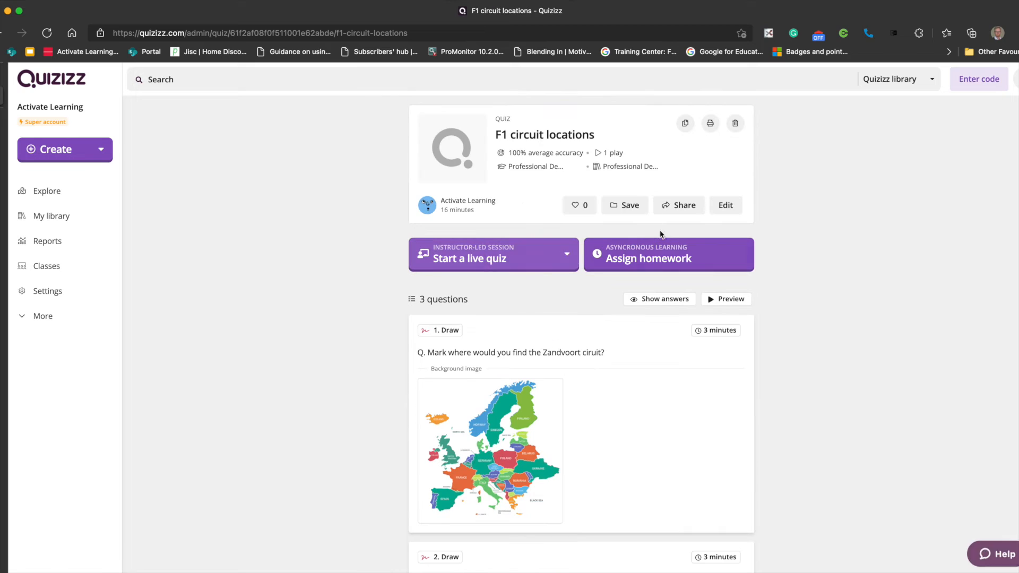
- Preview the F1 circuit locations quiz and start a new attempt at it
scroll(690, 268, down, 2)
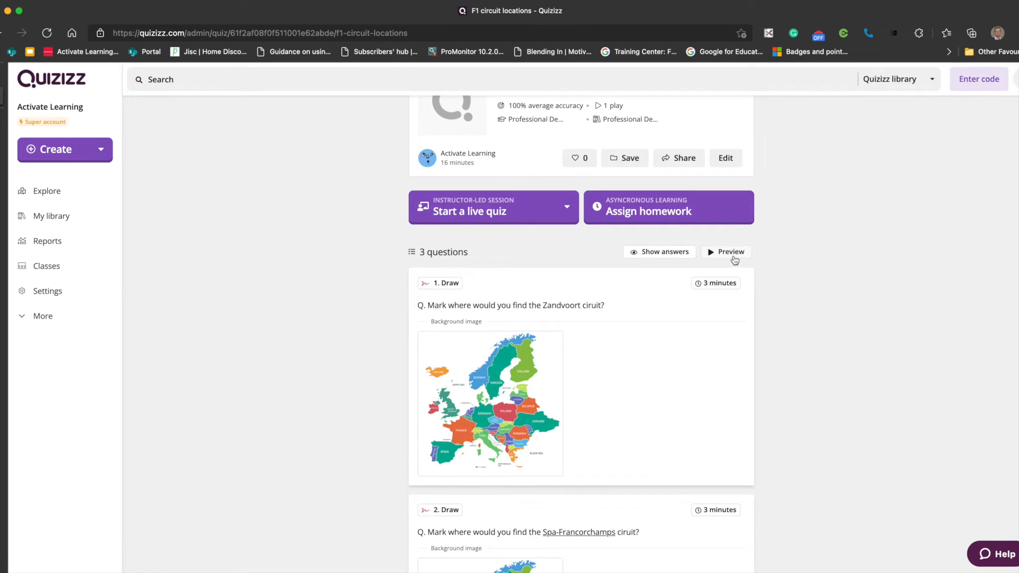
click(731, 253)
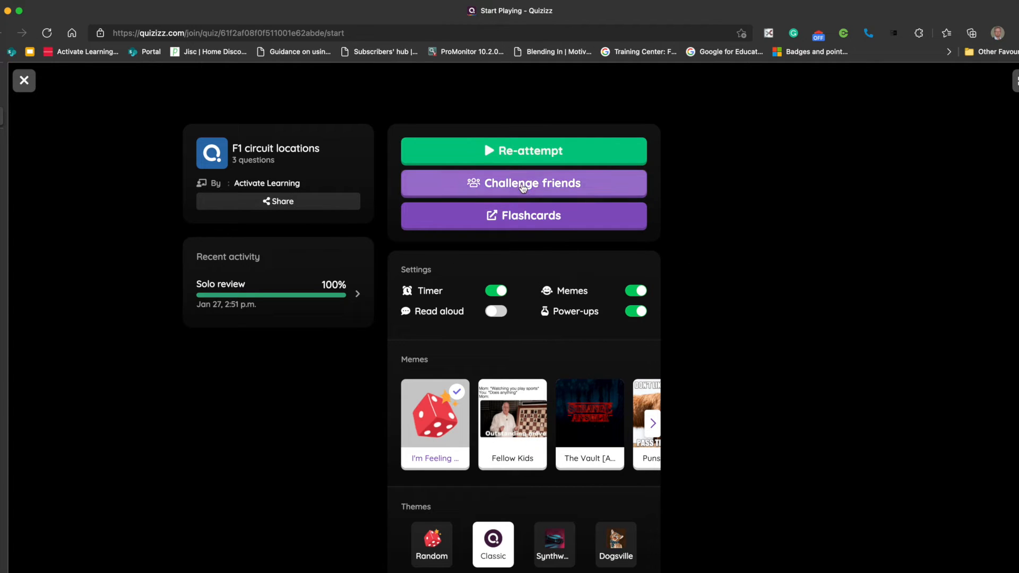
click(519, 154)
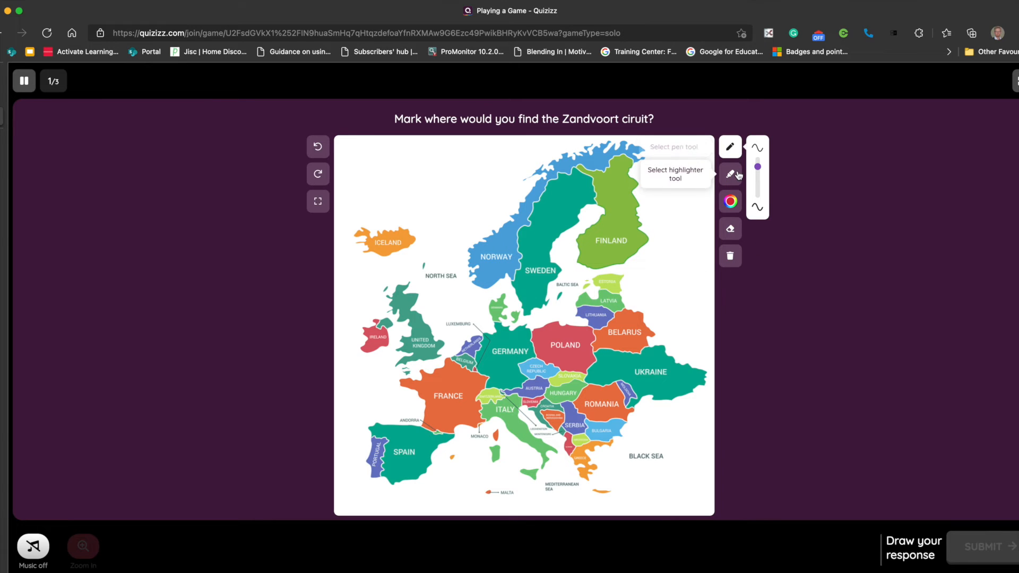
- Set the drawing pen for the Zandvoort question to the thinnest stroke and black
mouse_move(759, 168)
mouse_down()
mouse_move(760, 194)
mouse_move(762, 167)
mouse_up()
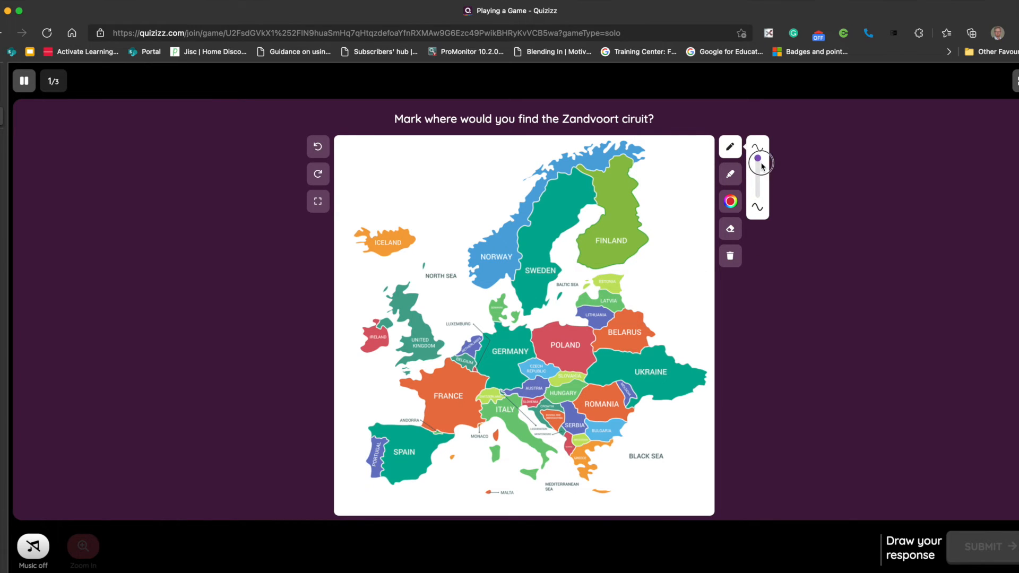
click(730, 202)
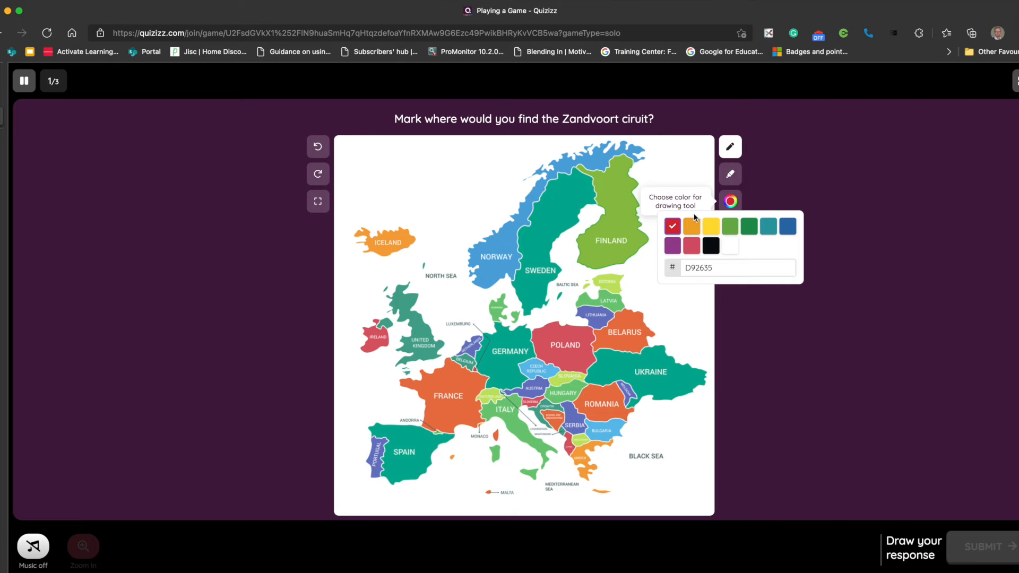
click(711, 245)
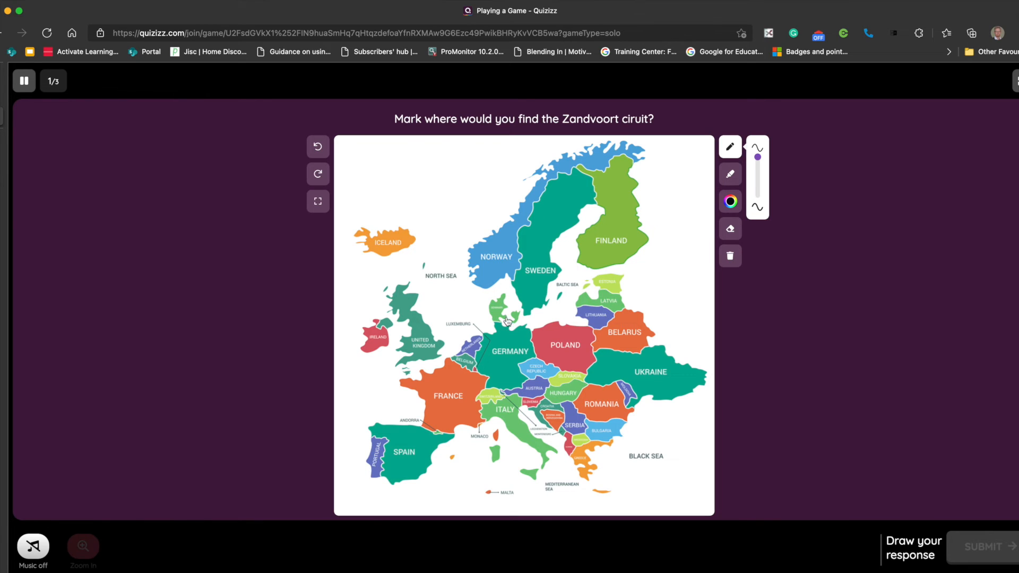
- Draw a small mark on the Netherlands and remove it with the eraser tool
drag(470, 345, 472, 348)
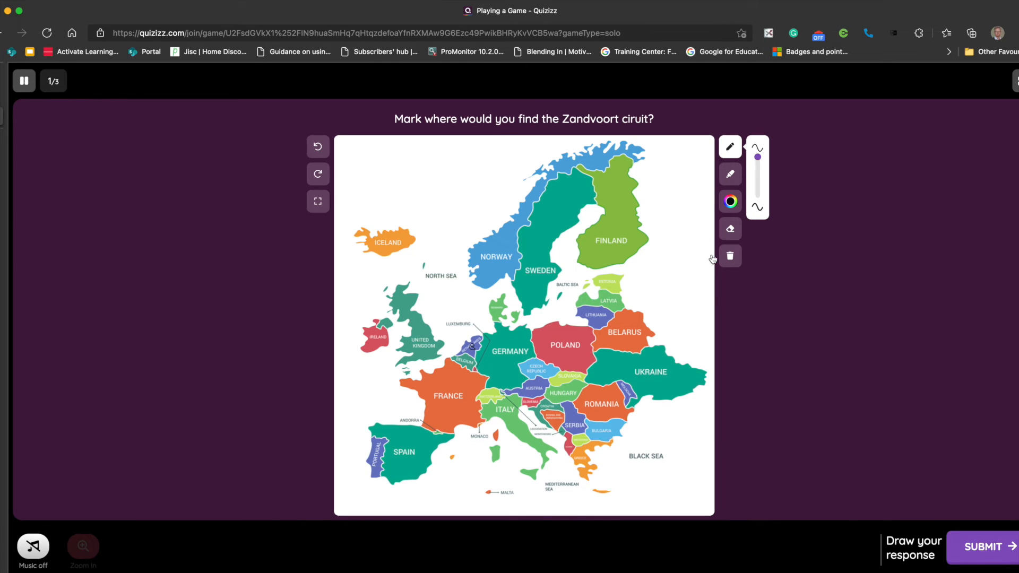
click(731, 231)
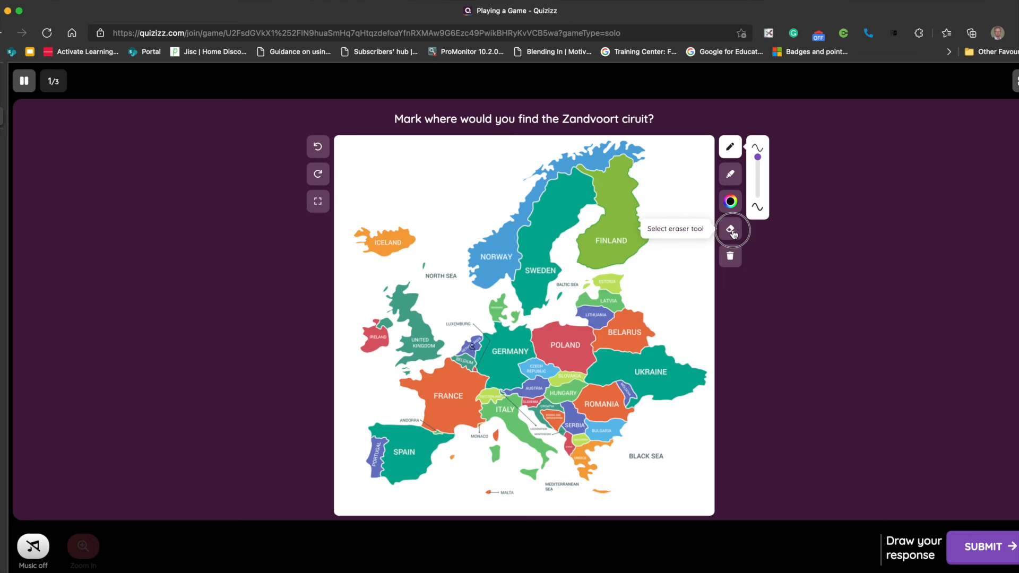
drag(471, 350, 474, 352)
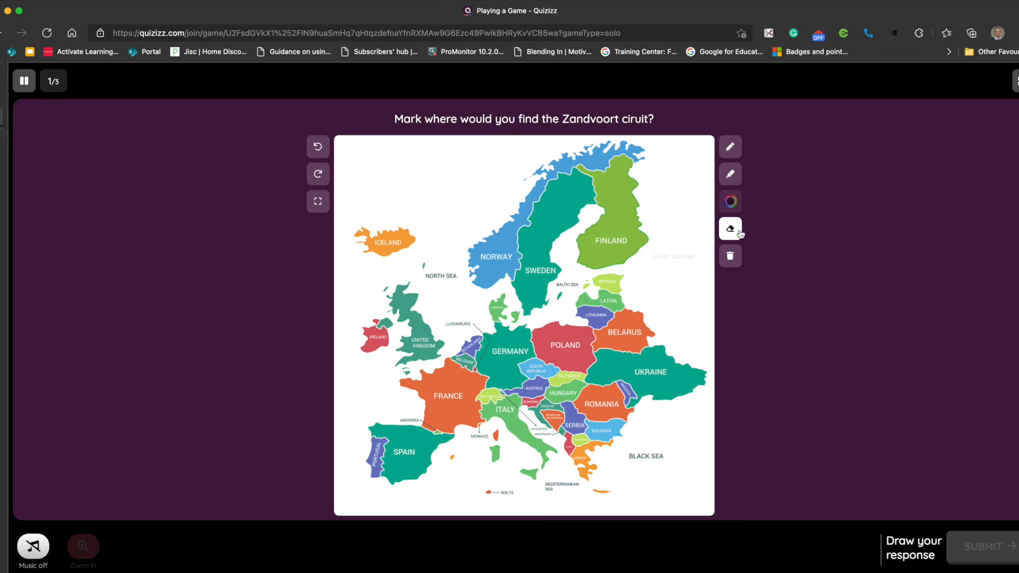
- Mark the Netherlands with a thicker black pen stroke and submit the Zandvoort answer
click(730, 147)
drag(758, 169, 758, 185)
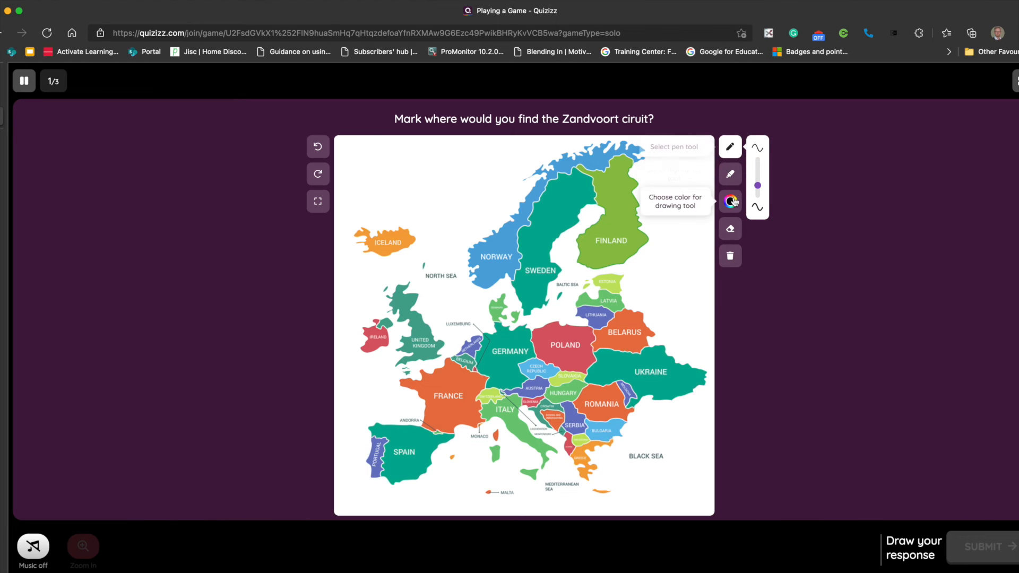
drag(470, 344, 469, 352)
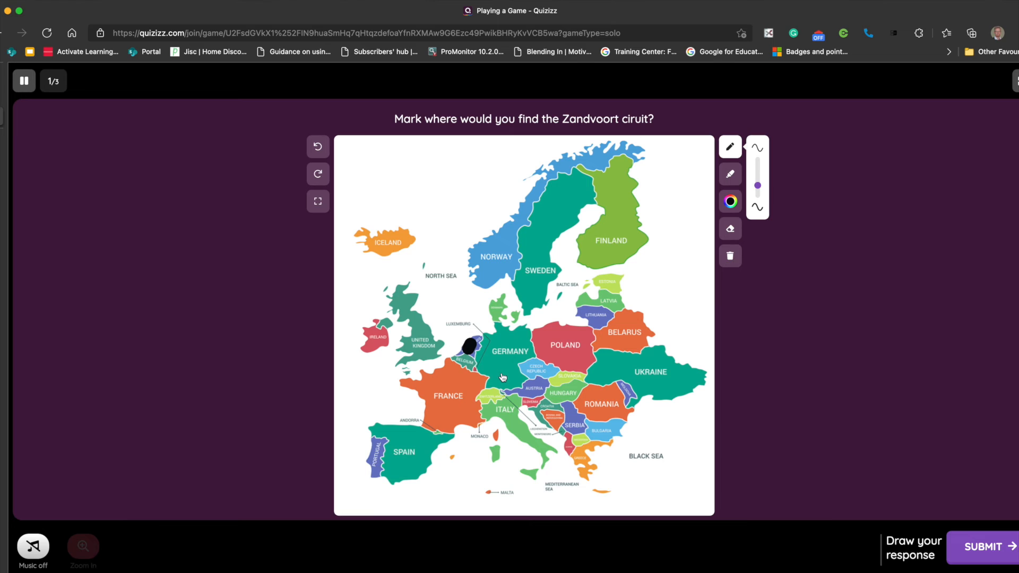
click(970, 550)
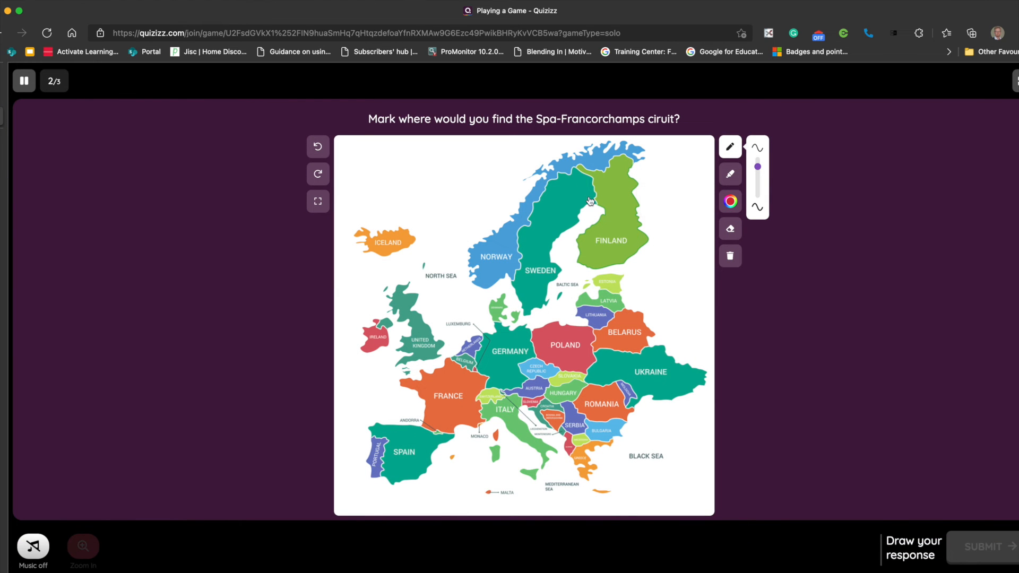
- Mark Belgium for Spa-Francorchamps and the United Kingdom for Silverstone with the default red pen, submitting each answer
click(468, 360)
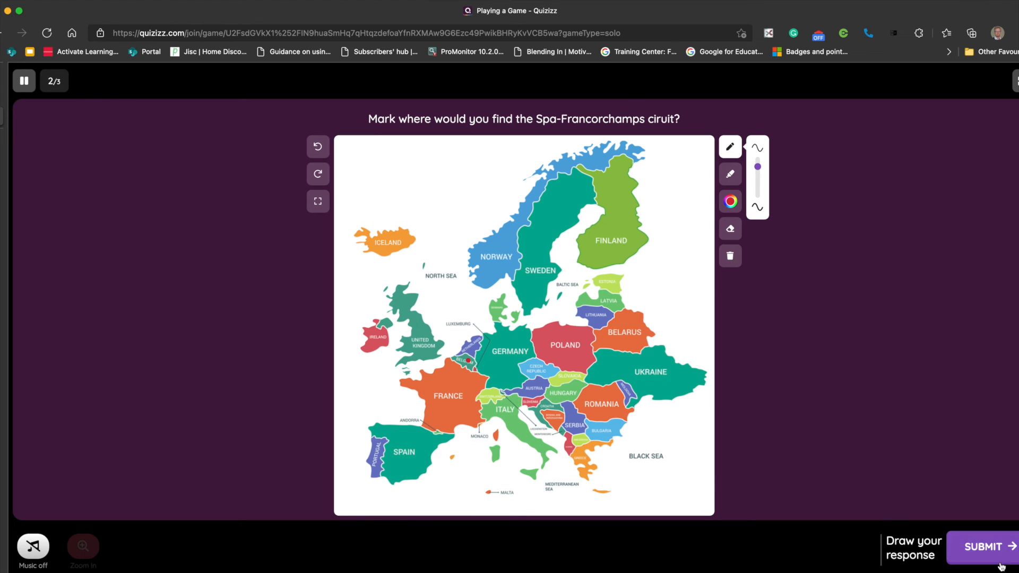
click(986, 547)
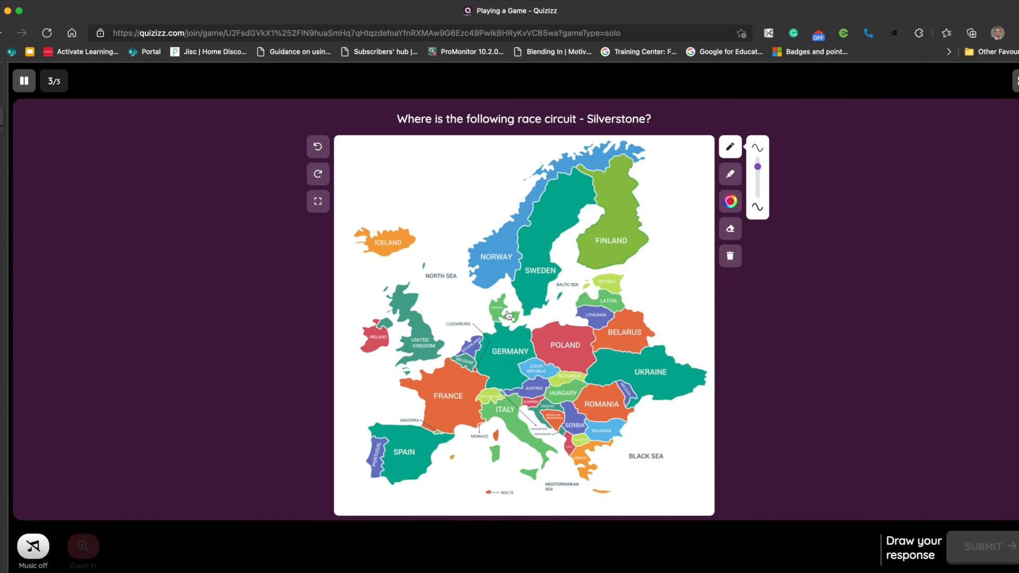
click(424, 341)
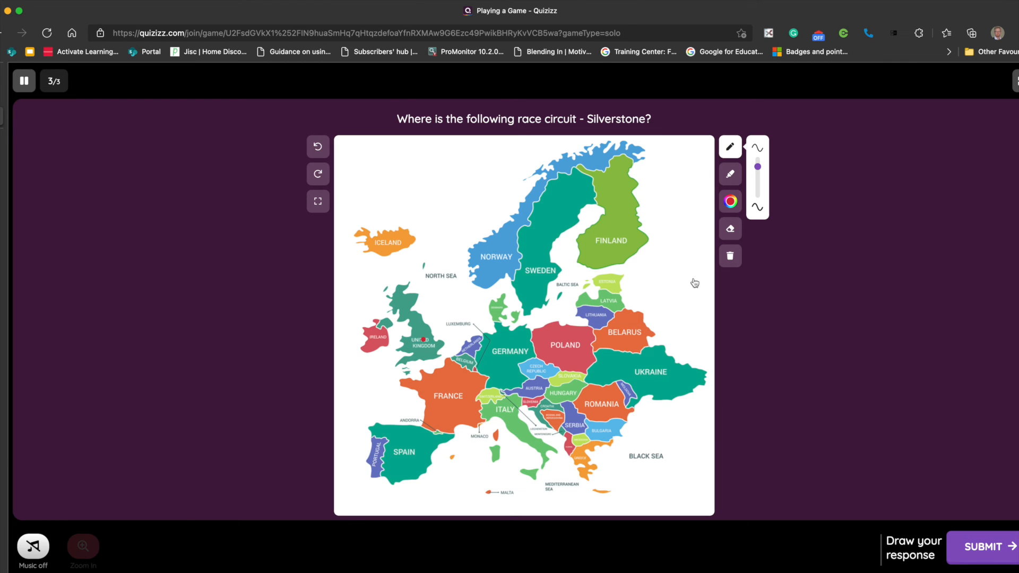
click(980, 551)
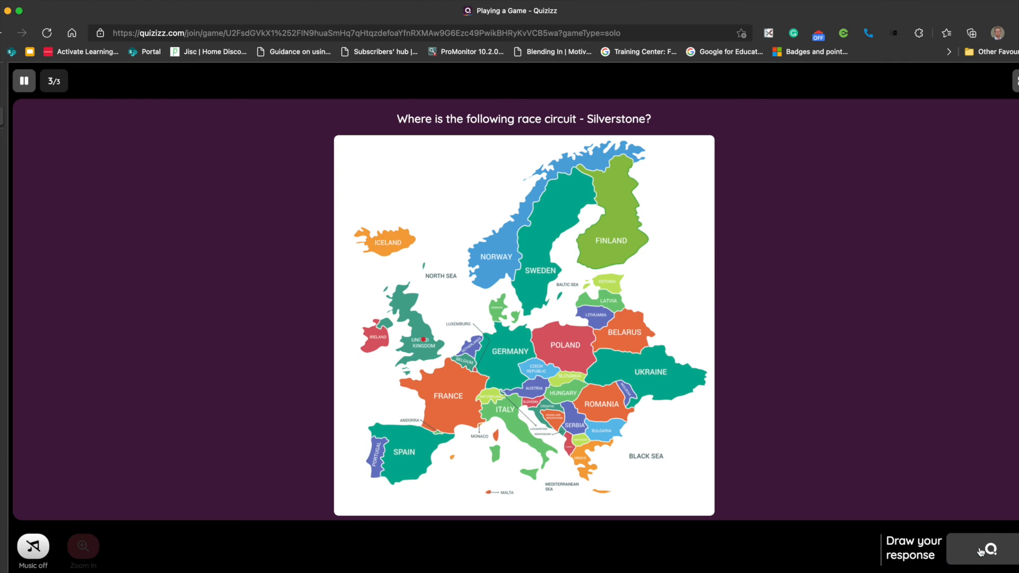